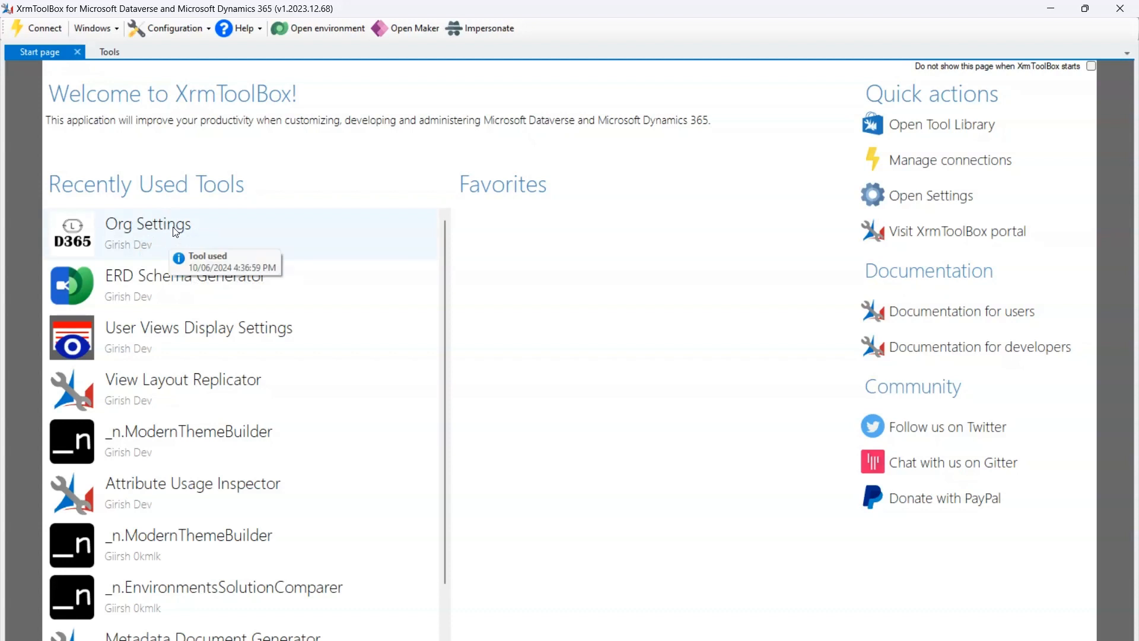
Open the Org Settings tool for the development environment and display the details of the BackgroundSendBatchSize setting.
{"action": "left_click", "coordinate": [174, 232]}
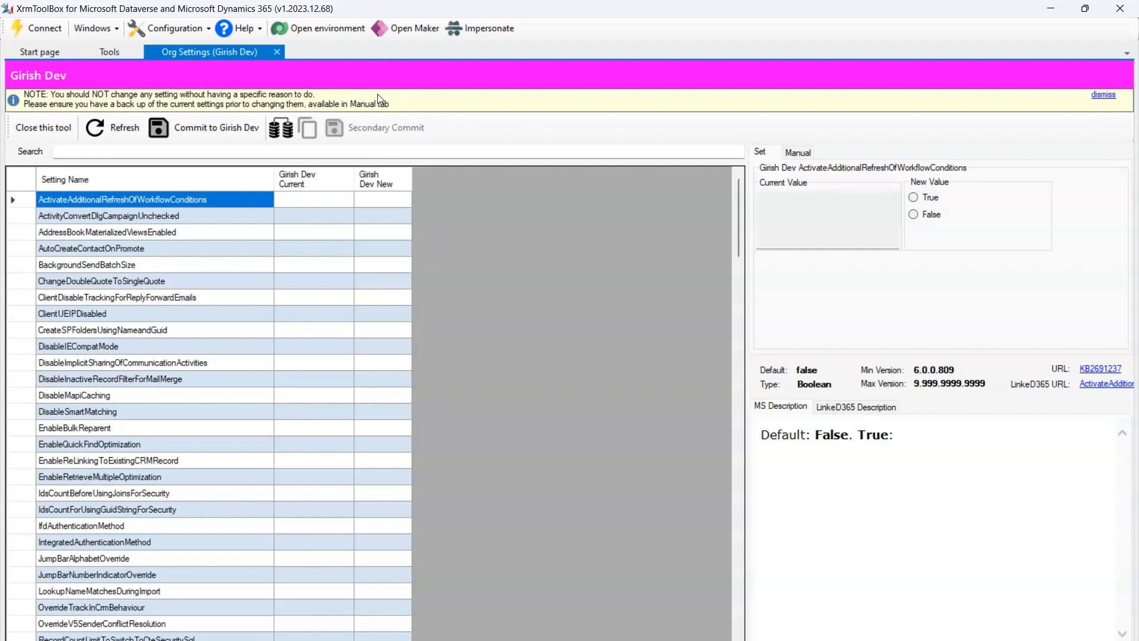
{"action": "left_click", "coordinate": [24, 264]}
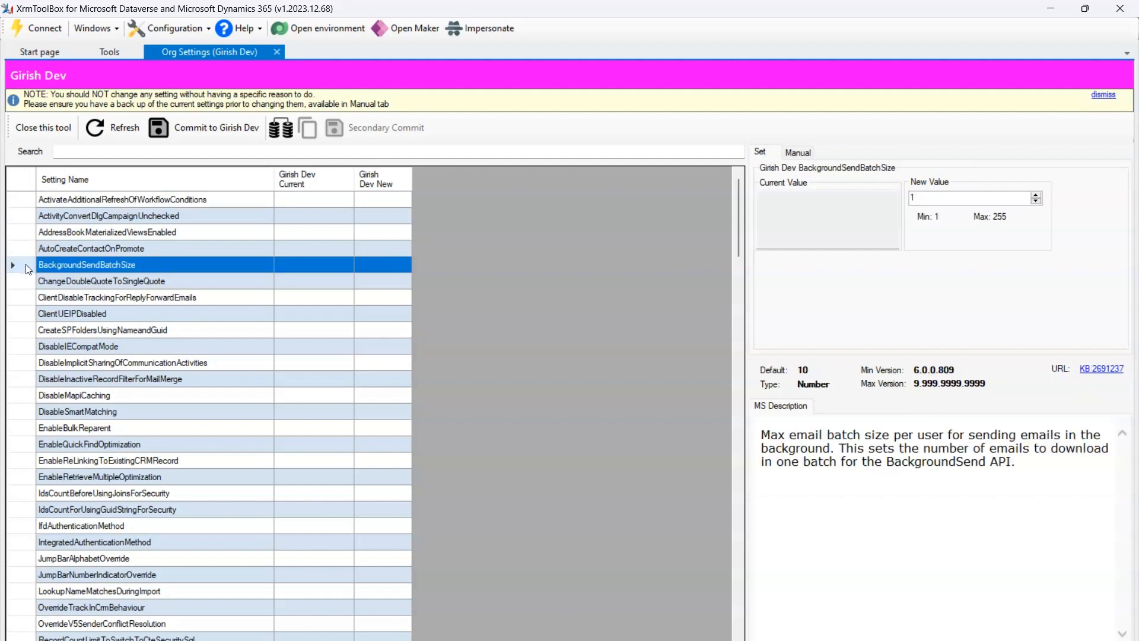
Copy the current organization configuration XML into the manual editing box and review the copied text.
{"action": "left_click", "coordinate": [798, 154]}
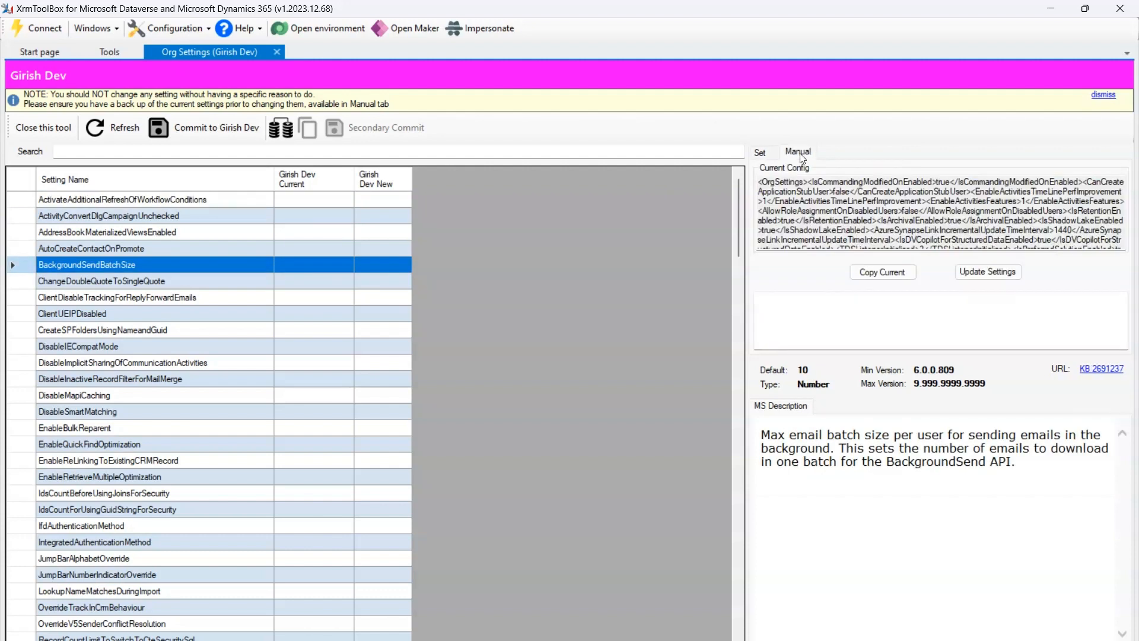
{"action": "left_click_drag", "start_coordinate": [760, 182], "coordinate": [803, 250]}
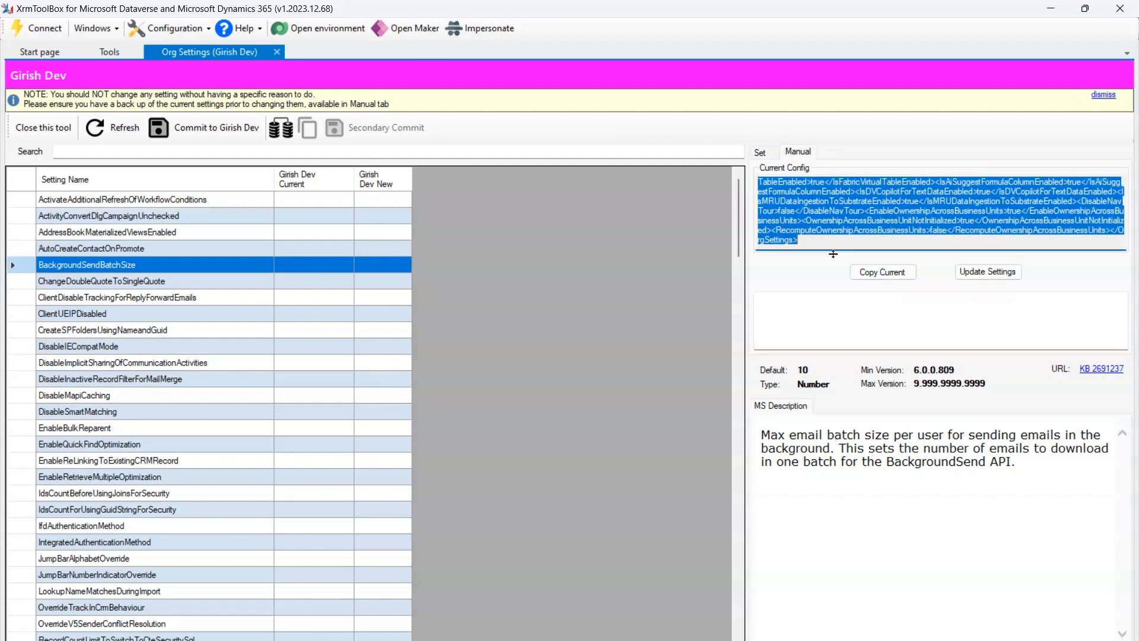
{"action": "left_click", "coordinate": [880, 273]}
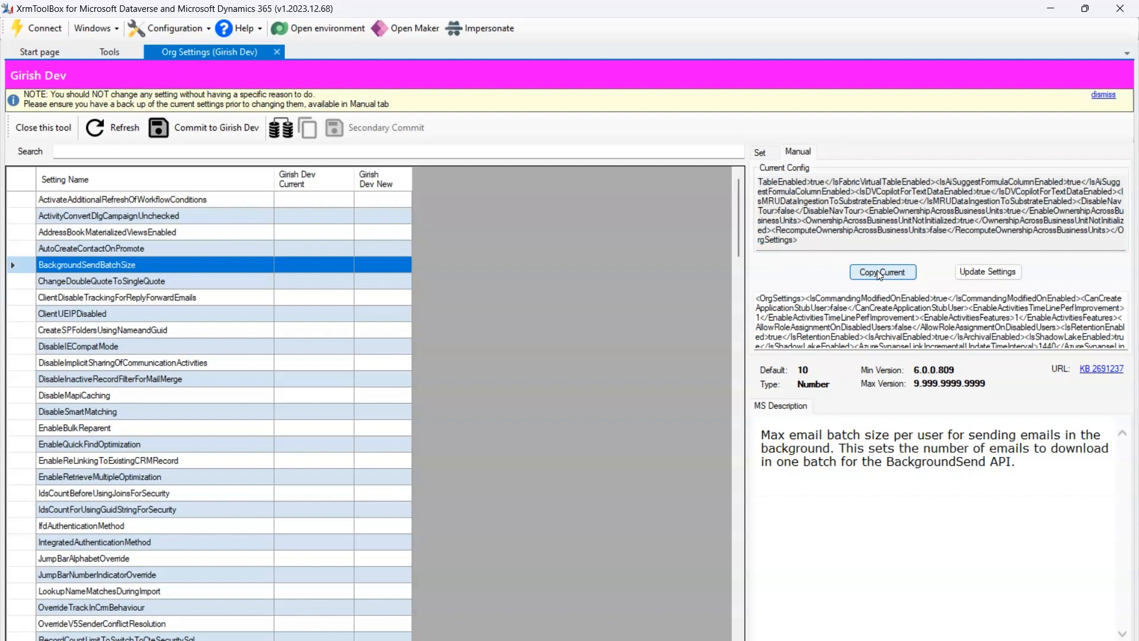
{"action": "left_click_drag", "start_coordinate": [871, 319], "coordinate": [877, 348]}
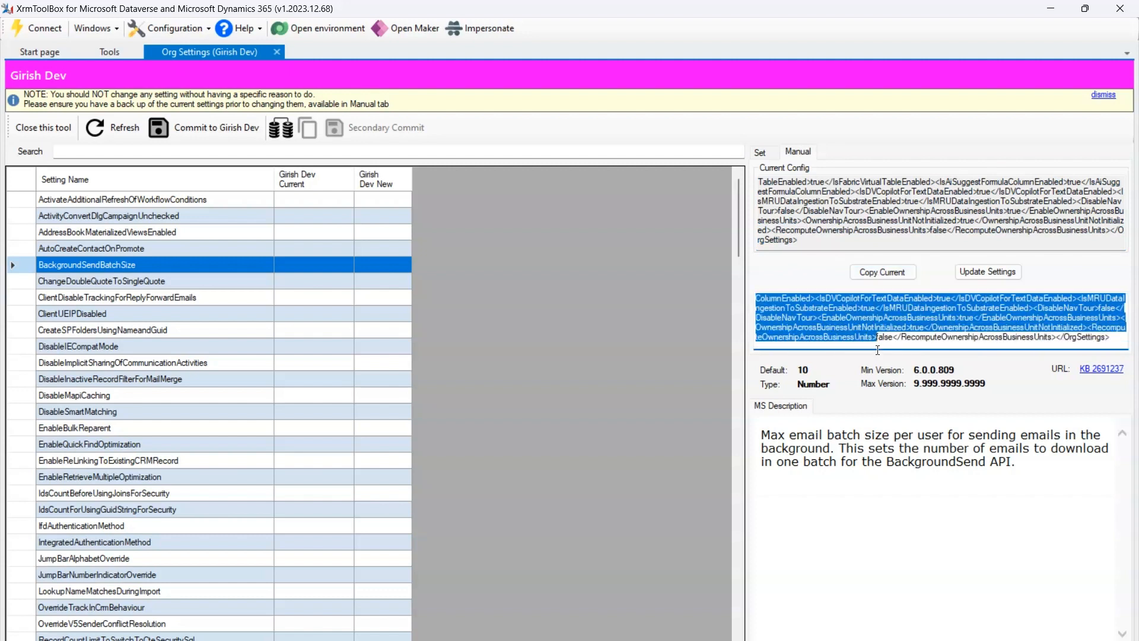
{"action": "left_click", "coordinate": [871, 330]}
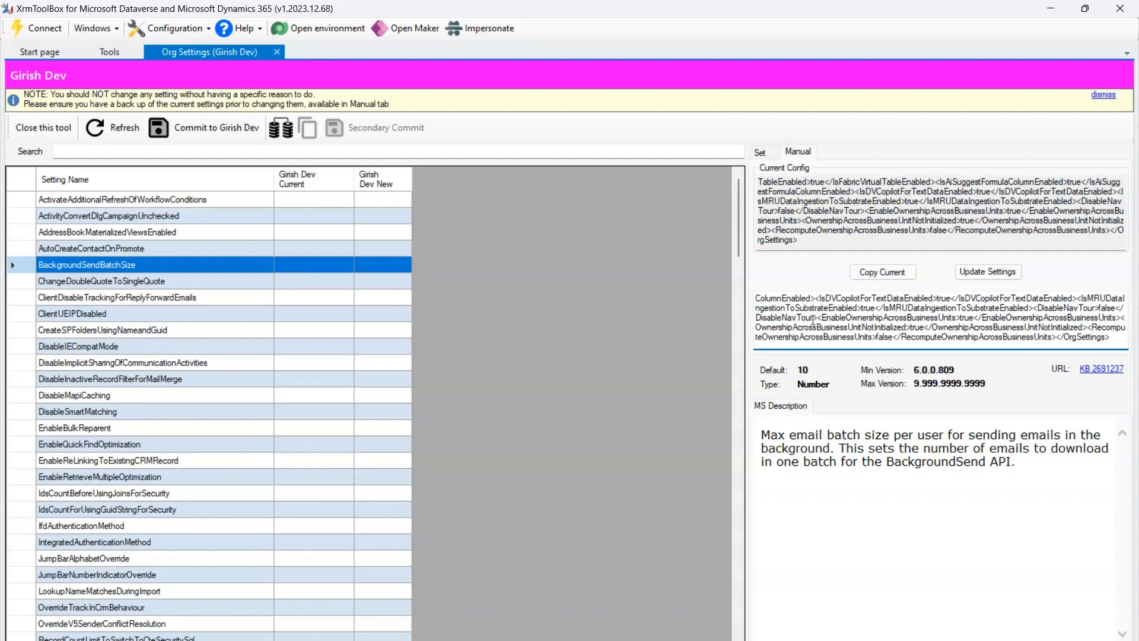
{"action": "left_click_drag", "start_coordinate": [762, 336], "coordinate": [754, 291]}
{"action": "left_click", "coordinate": [762, 298]}
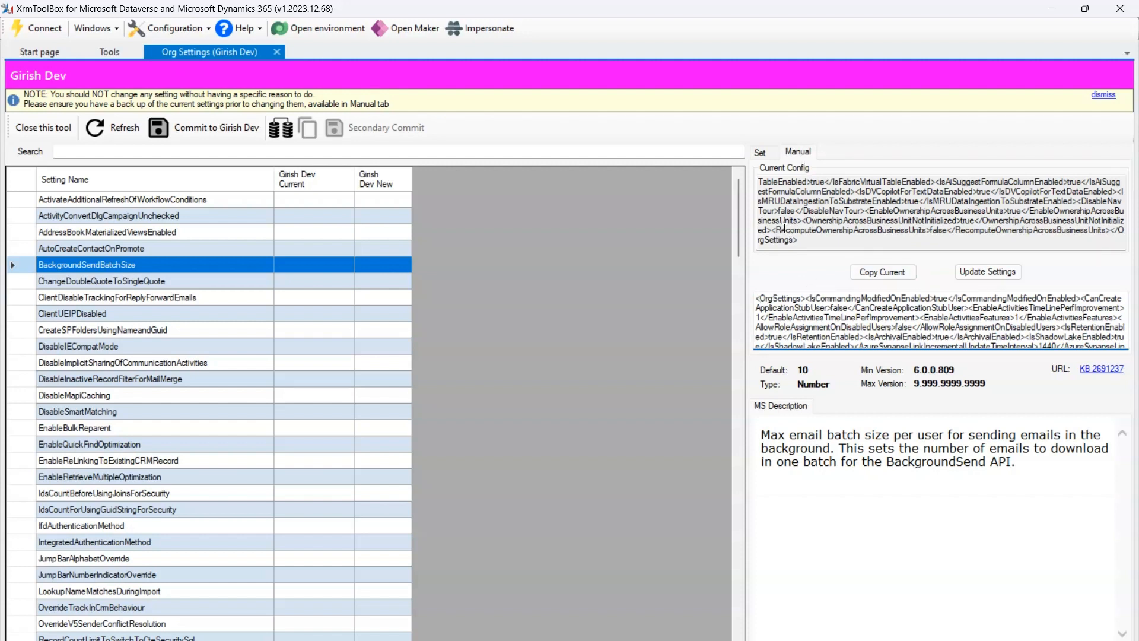
Show the details of ClientDisableTrackingForReplyForwardEmails, and sort the settings by the development environment's current value in descending order.
{"action": "left_click", "coordinate": [762, 156]}
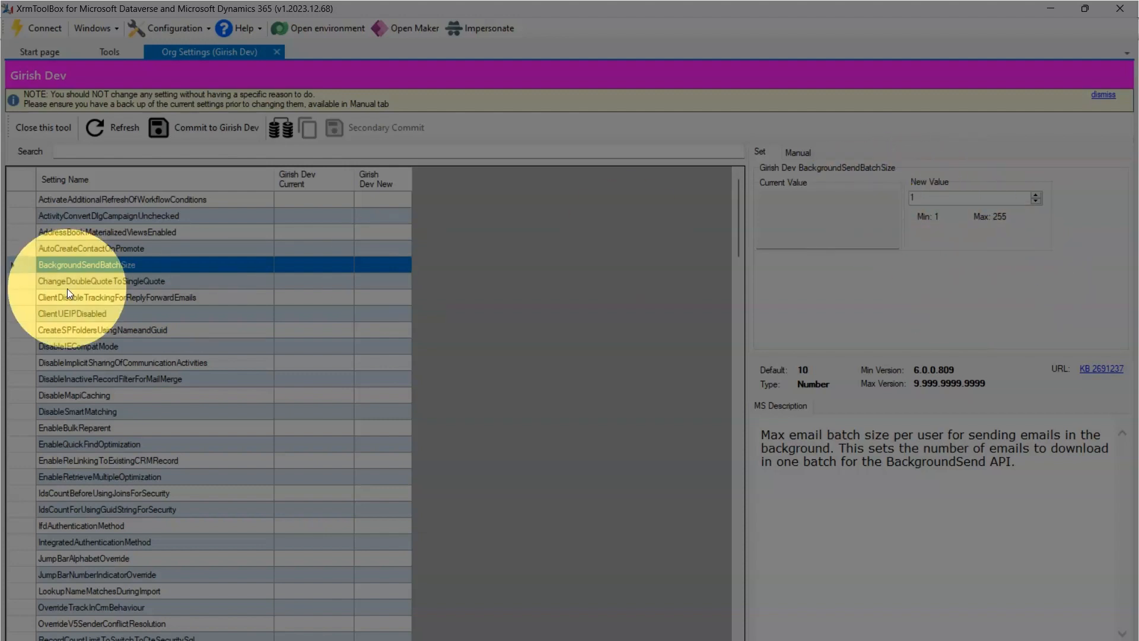
{"action": "left_click", "coordinate": [24, 298]}
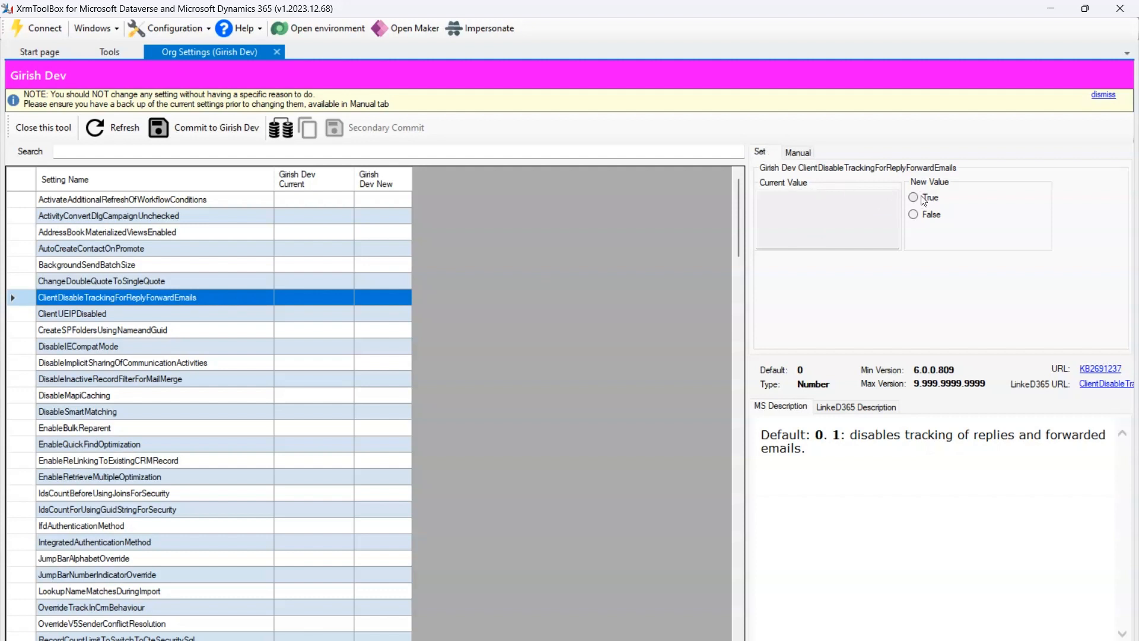
{"action": "left_click", "coordinate": [300, 178]}
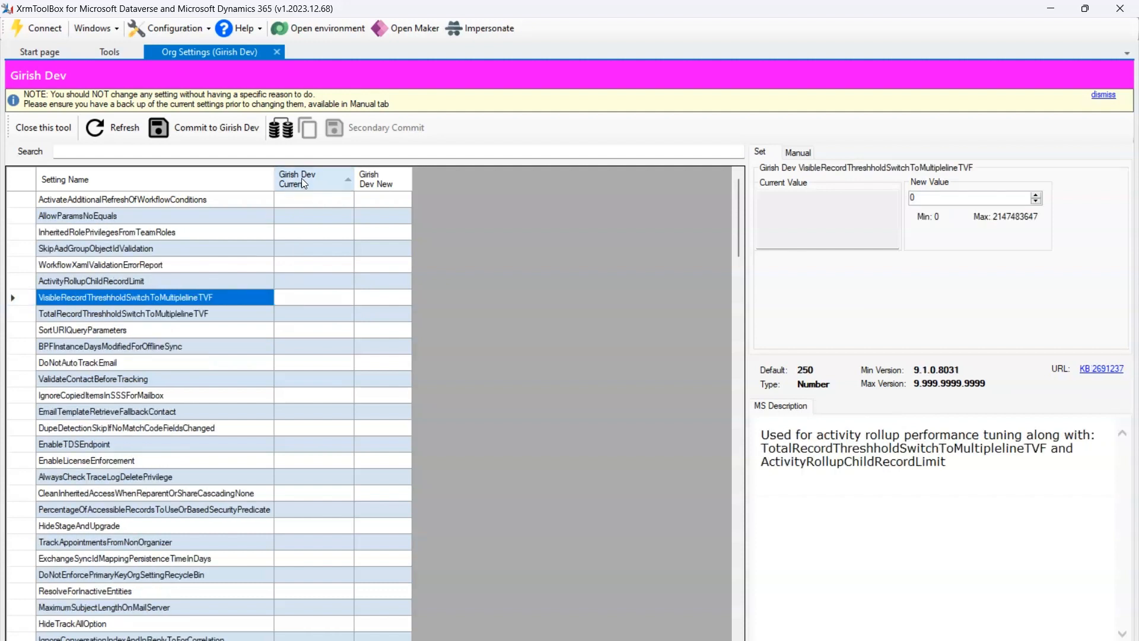
{"action": "left_click", "coordinate": [309, 179]}
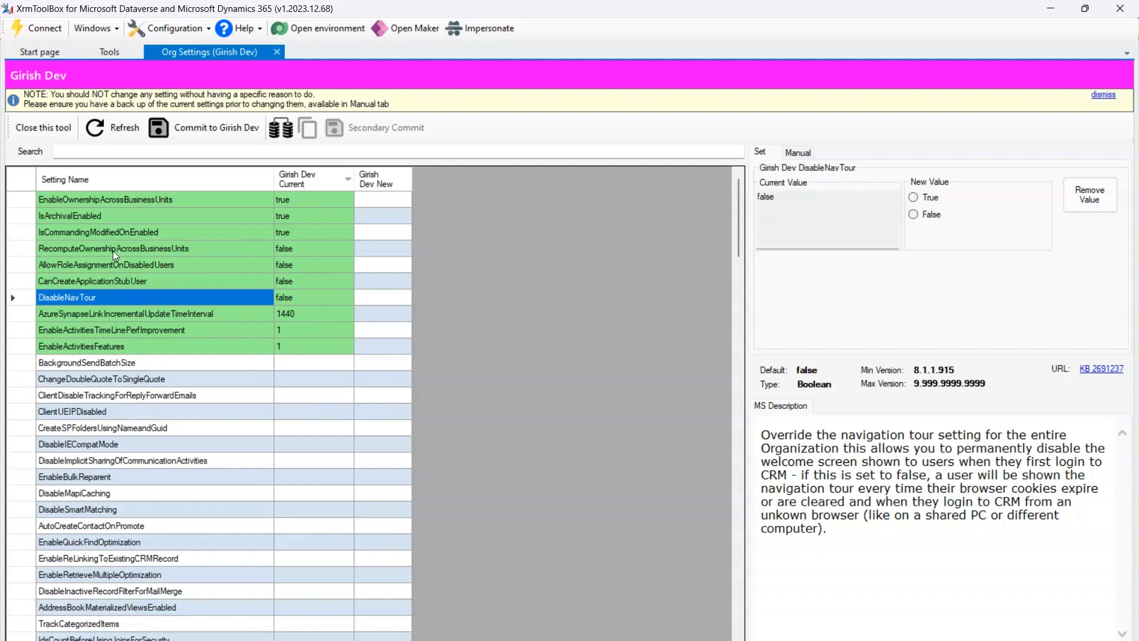
Review the description of IsArchivalEnabled and set its new value to False.
{"action": "left_click", "coordinate": [20, 215]}
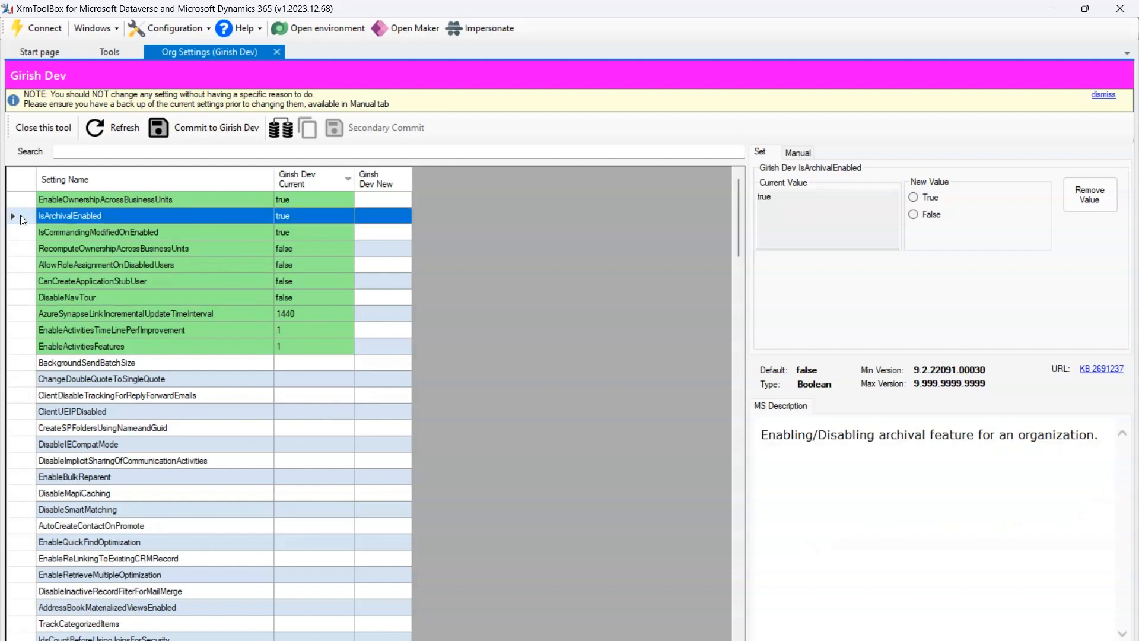
{"action": "left_click_drag", "start_coordinate": [760, 438], "coordinate": [1075, 436]}
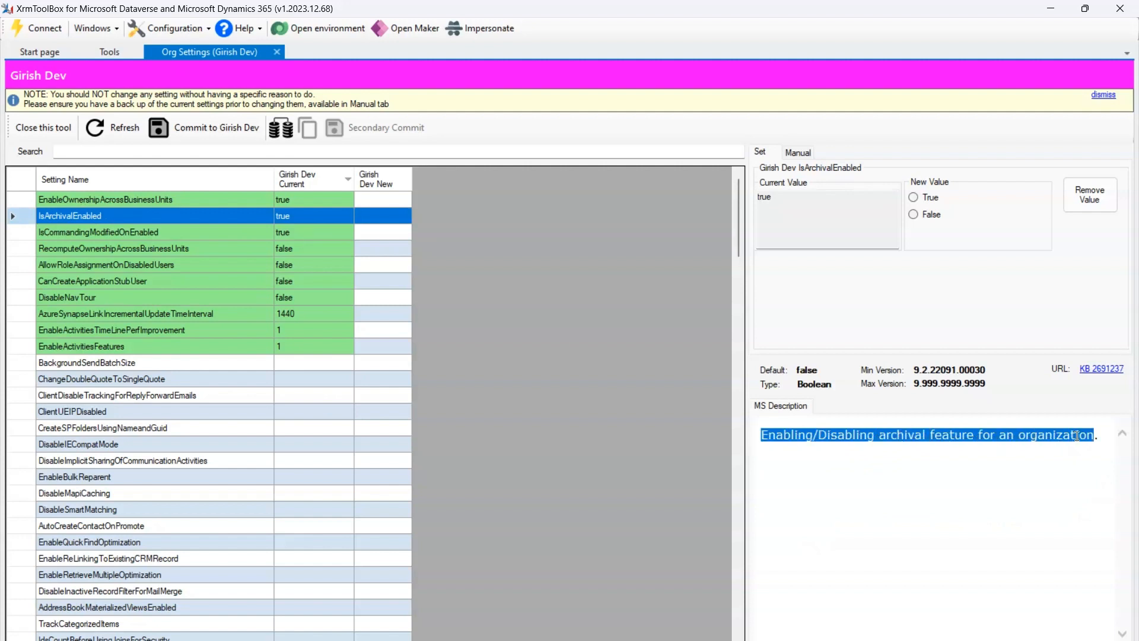
{"action": "left_click", "coordinate": [1022, 470]}
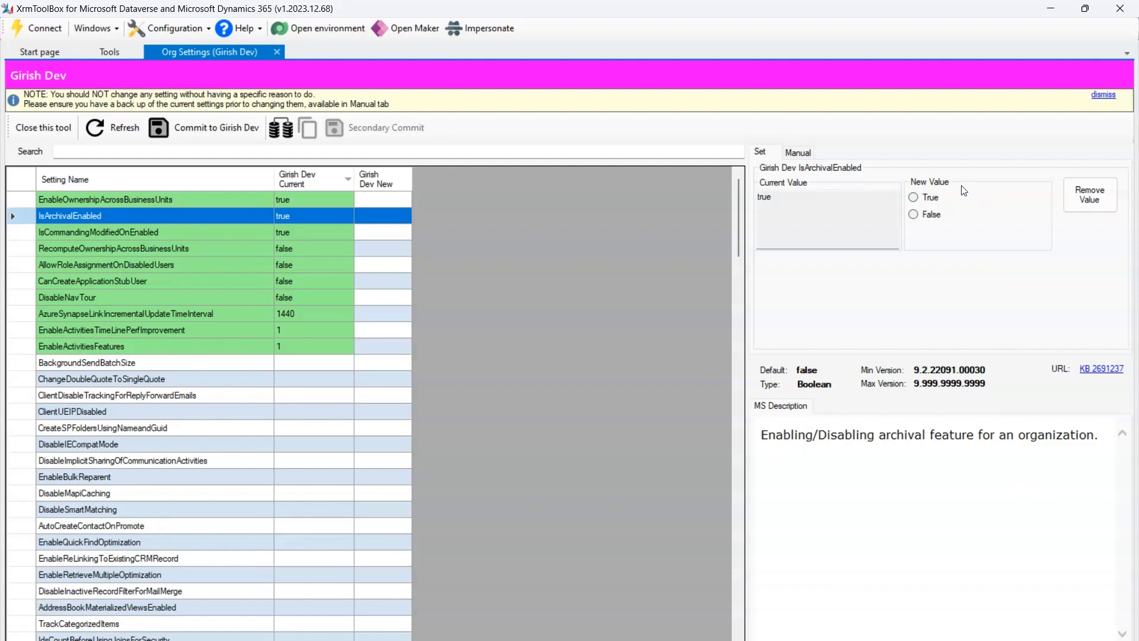
{"action": "left_click", "coordinate": [915, 215]}
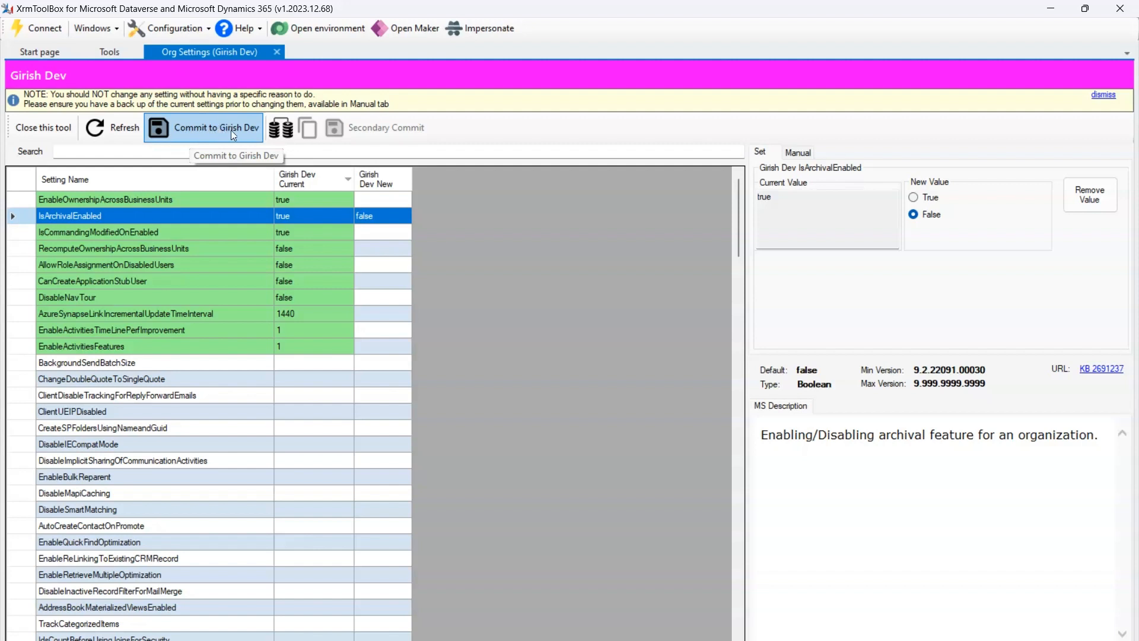
Review the current configuration XML and commit the pending IsArchivalEnabled change to the development environment.
{"action": "left_click", "coordinate": [798, 156]}
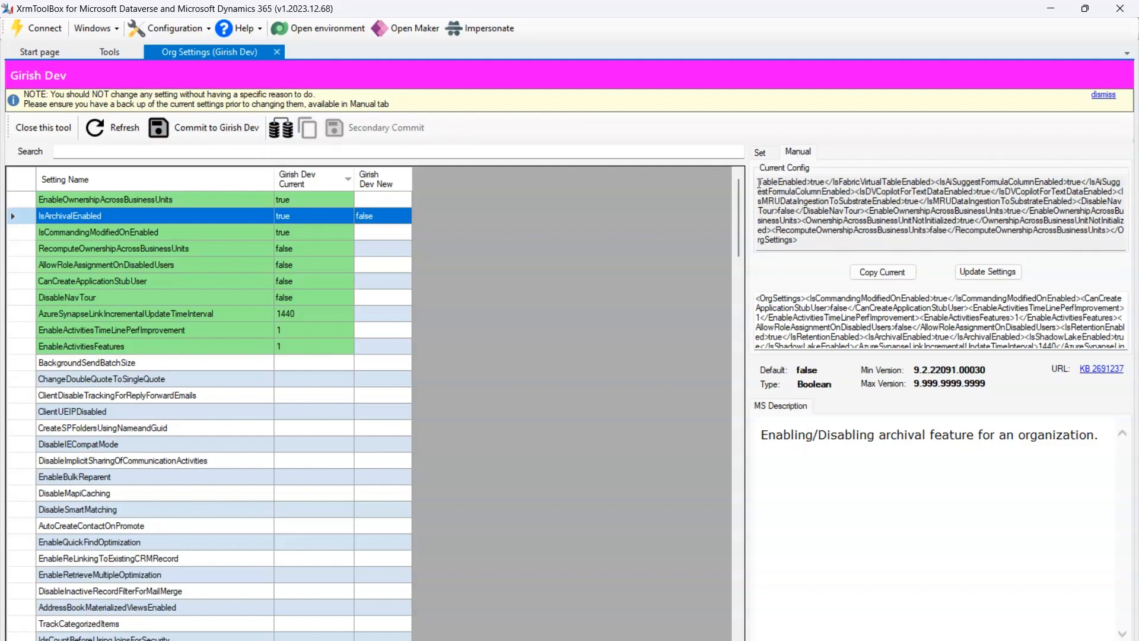
{"action": "left_click_drag", "start_coordinate": [759, 183], "coordinate": [808, 253]}
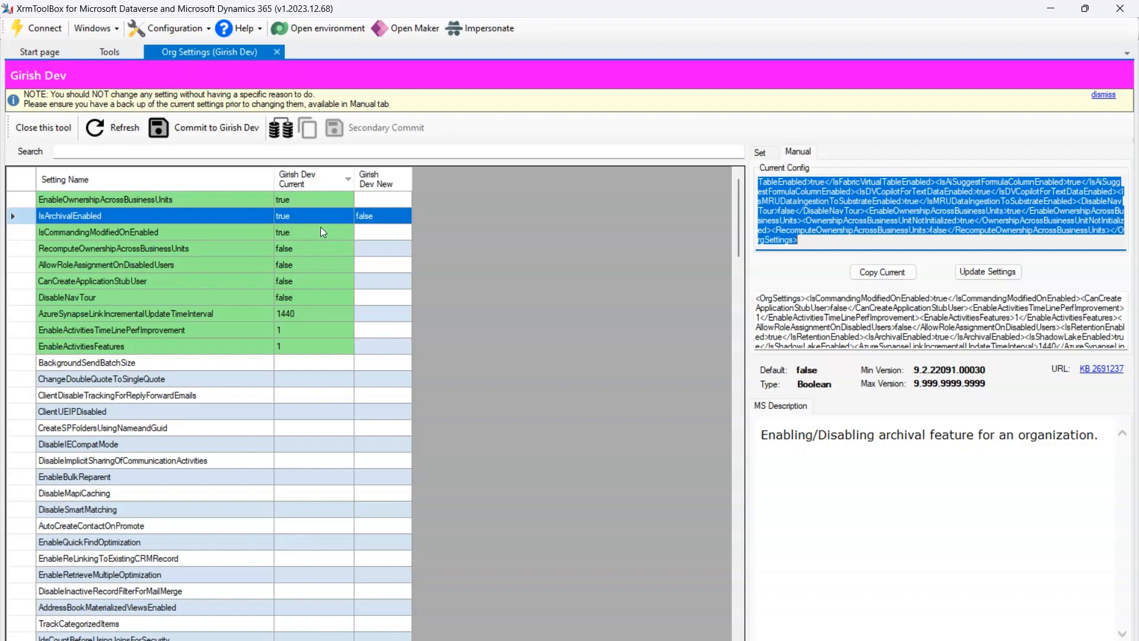
{"action": "left_click", "coordinate": [204, 127]}
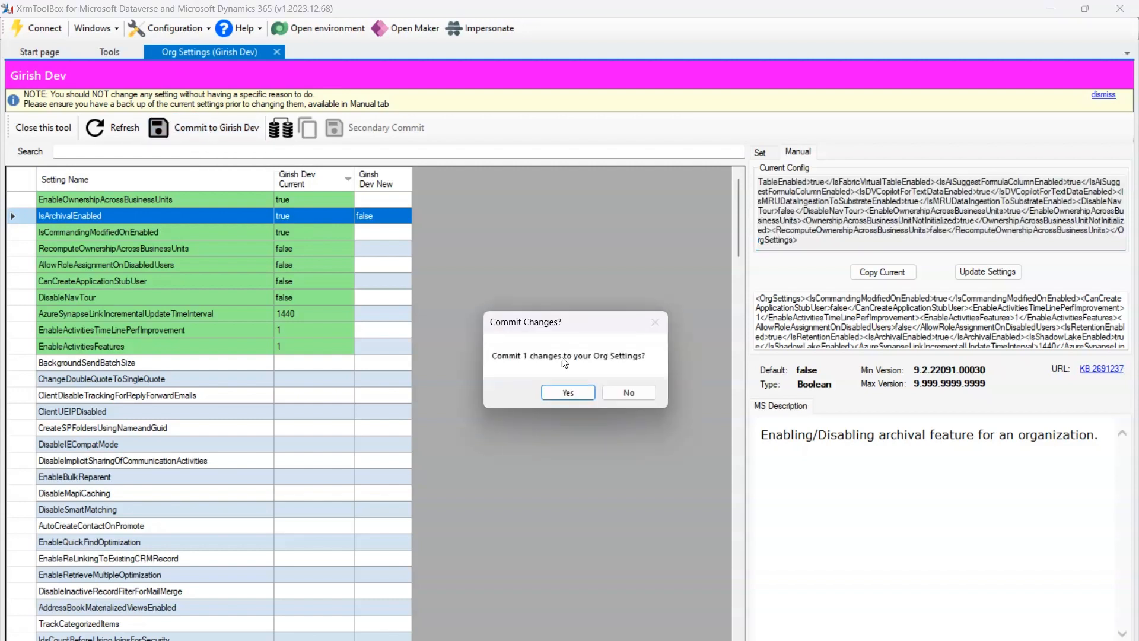
{"action": "left_click", "coordinate": [587, 390]}
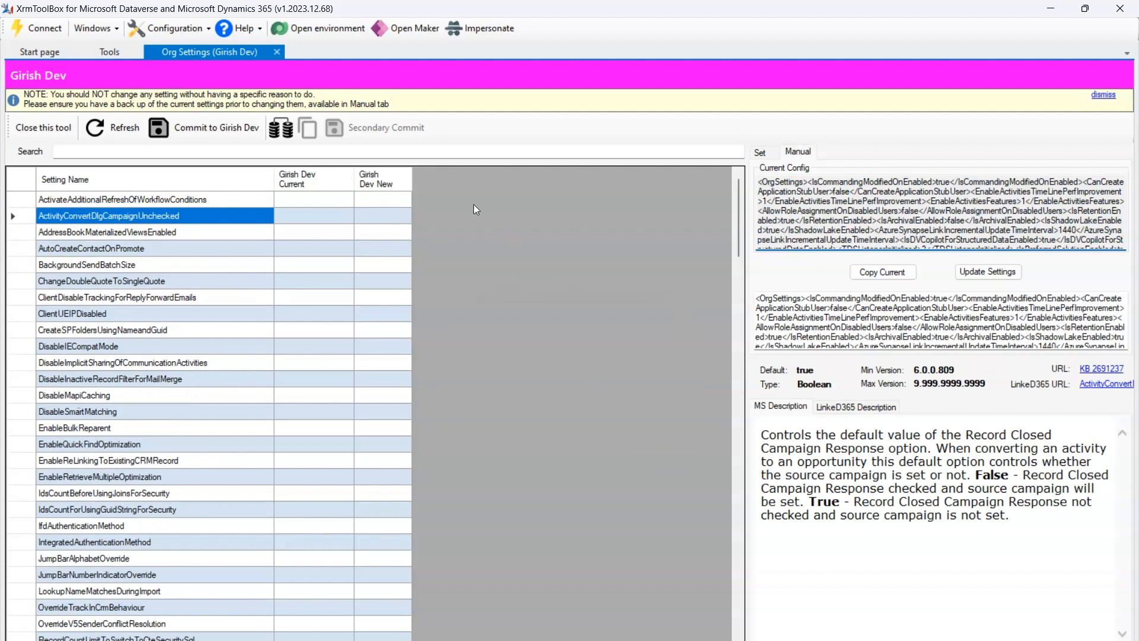
Sort the settings by the development environment's current value in descending order and check the current value of IsArchivalEnabled.
{"action": "left_click", "coordinate": [305, 179]}
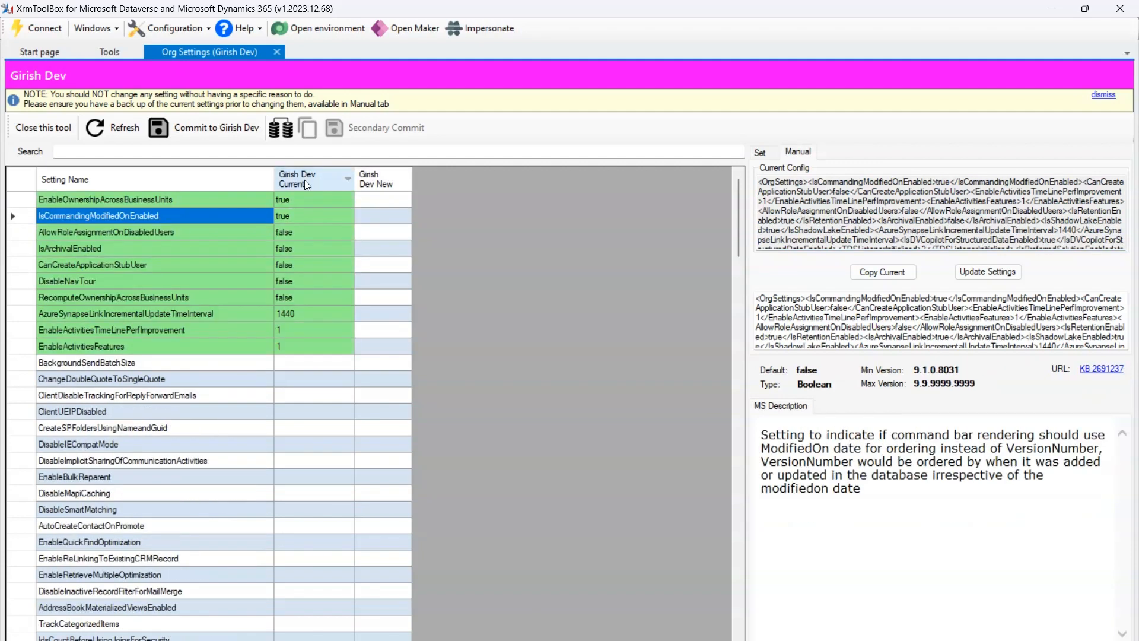
{"action": "left_click", "coordinate": [84, 245]}
{"action": "left_click", "coordinate": [20, 248]}
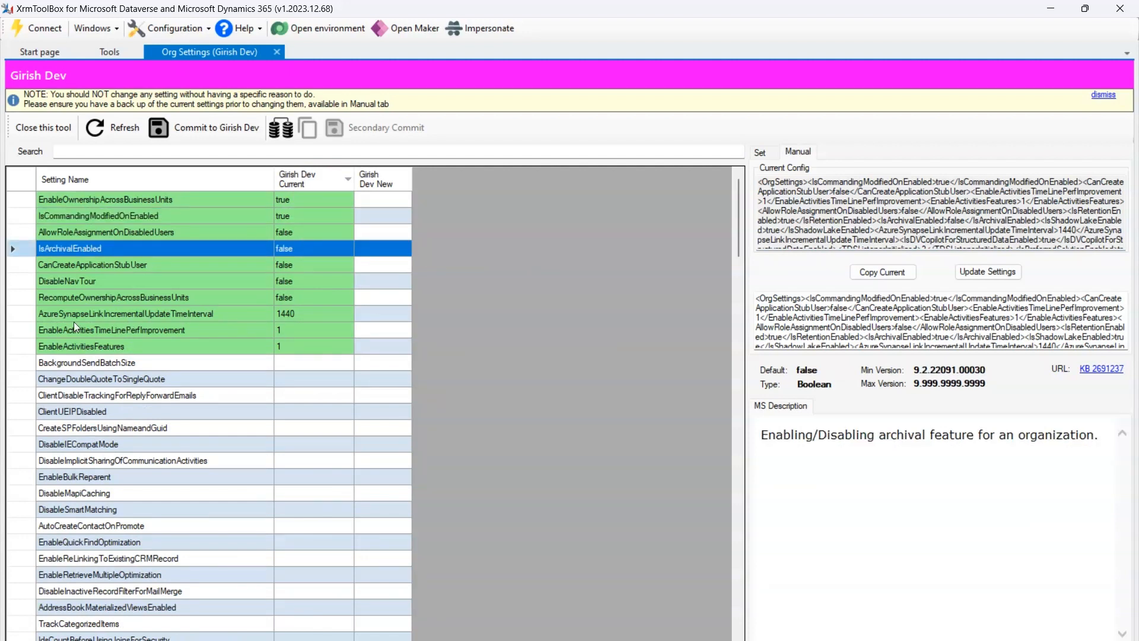
Try to remove the DisableNavTour value from the development environment's configuration.
{"action": "left_click", "coordinate": [20, 283]}
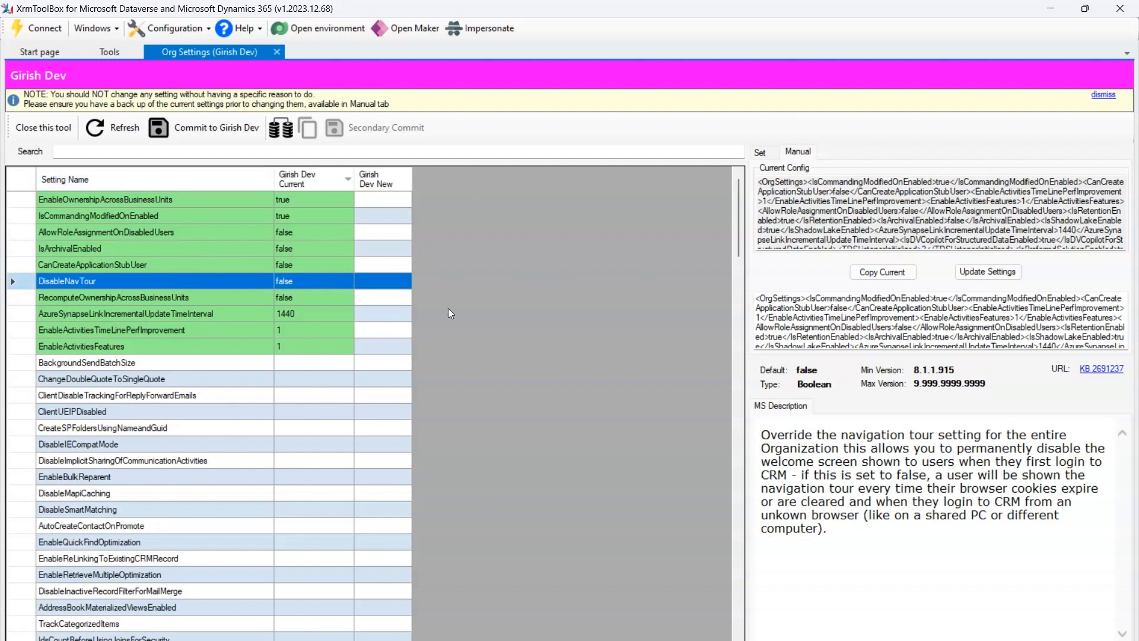
{"action": "left_click", "coordinate": [772, 154]}
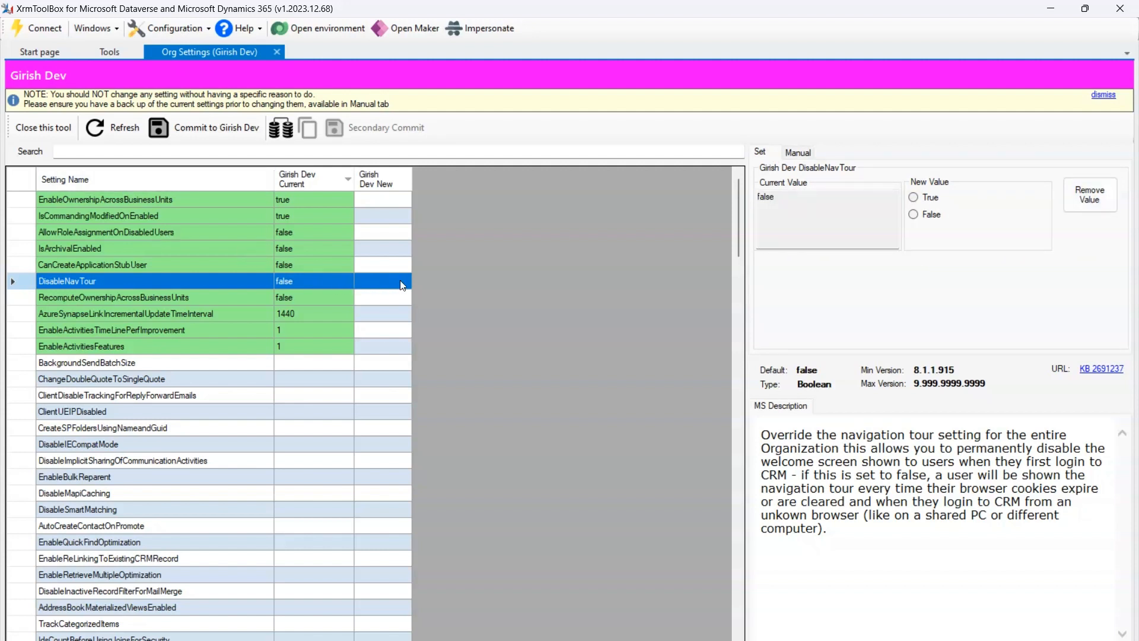
{"action": "left_click", "coordinate": [1091, 211]}
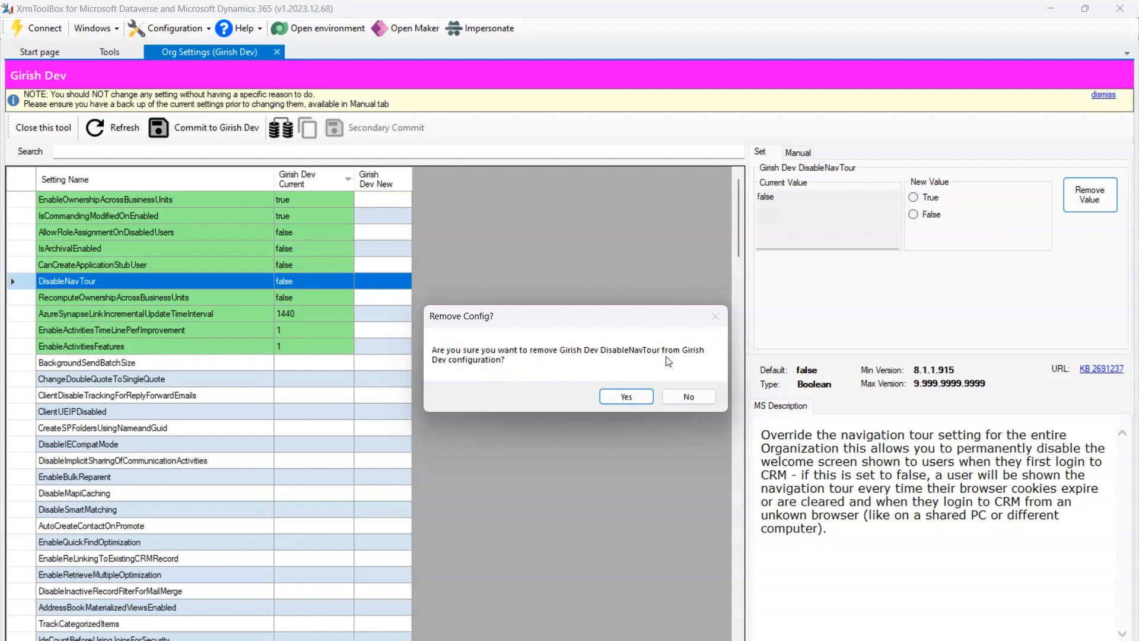
{"action": "left_click", "coordinate": [626, 397]}
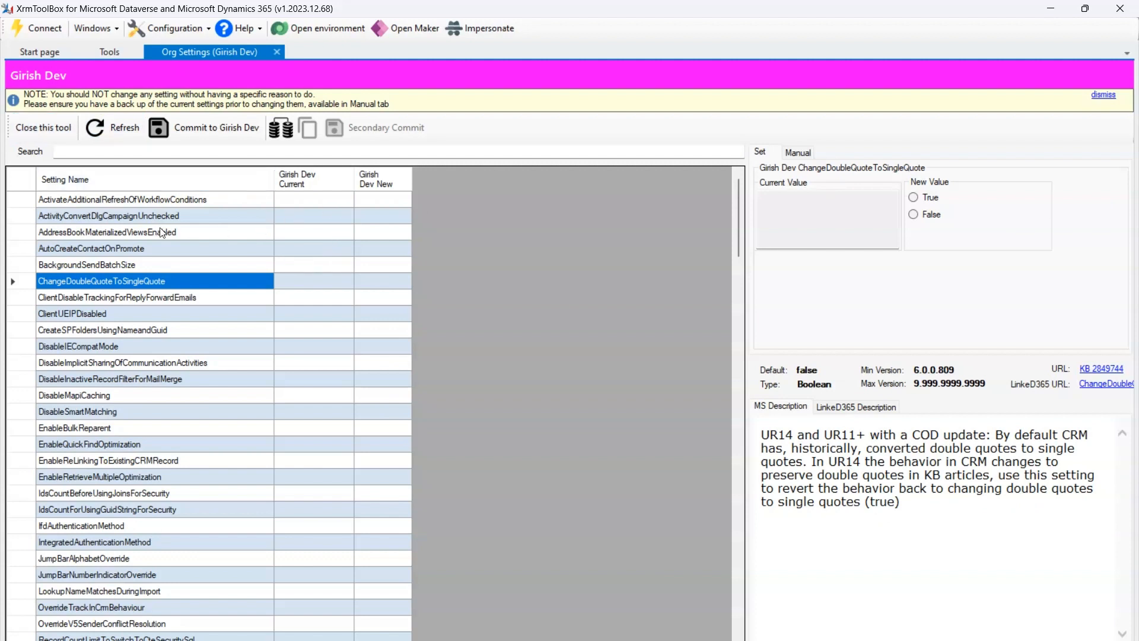
Browse the settings list and view the details of SortEmailsByReceivedOn and MailboxStatisticsPersistenceTimeInDays.
{"action": "left_click_drag", "start_coordinate": [737, 239], "coordinate": [733, 302]}
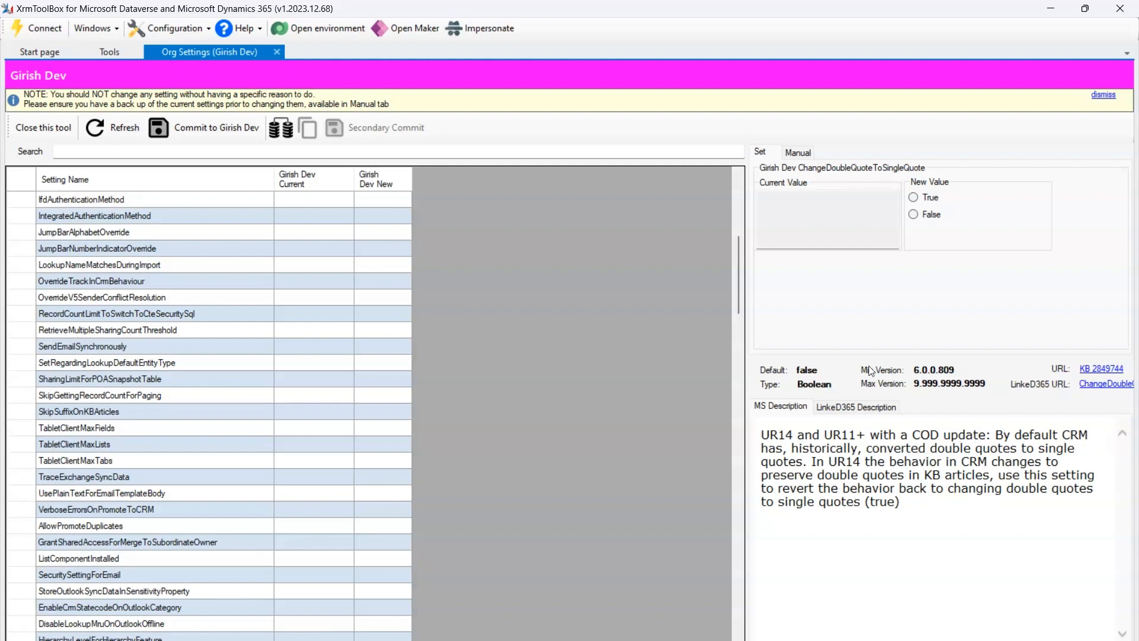
{"action": "scroll", "coordinate": [741, 301], "scroll_direction": "down", "scroll_amount": 1}
{"action": "left_click_drag", "start_coordinate": [741, 301], "coordinate": [738, 350]}
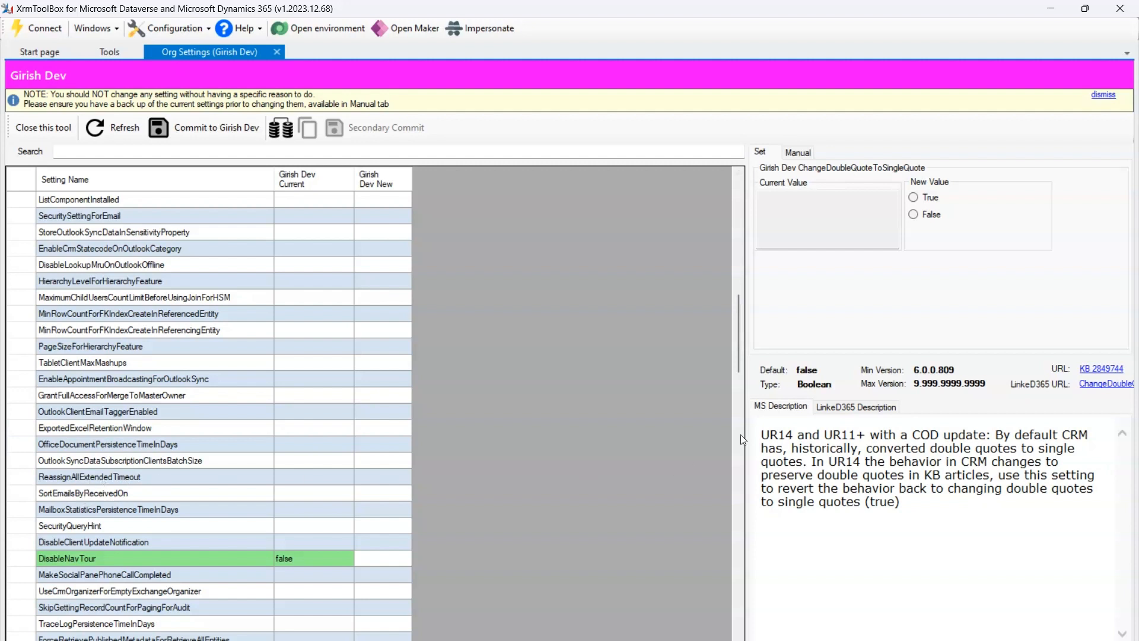
{"action": "left_click", "coordinate": [115, 498]}
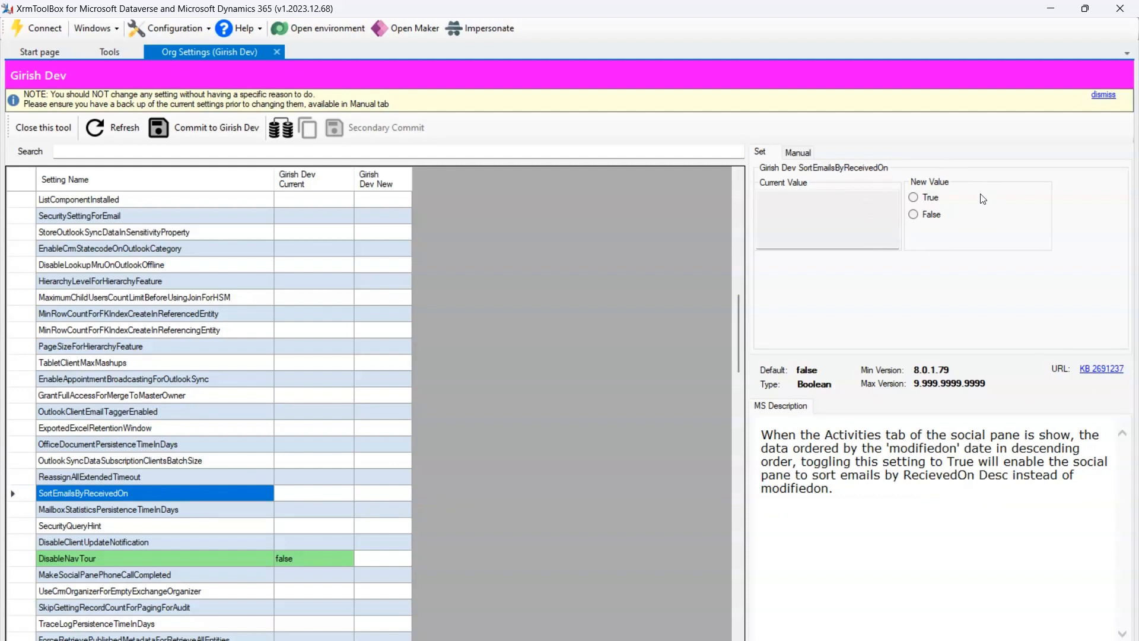
{"action": "left_click", "coordinate": [126, 512]}
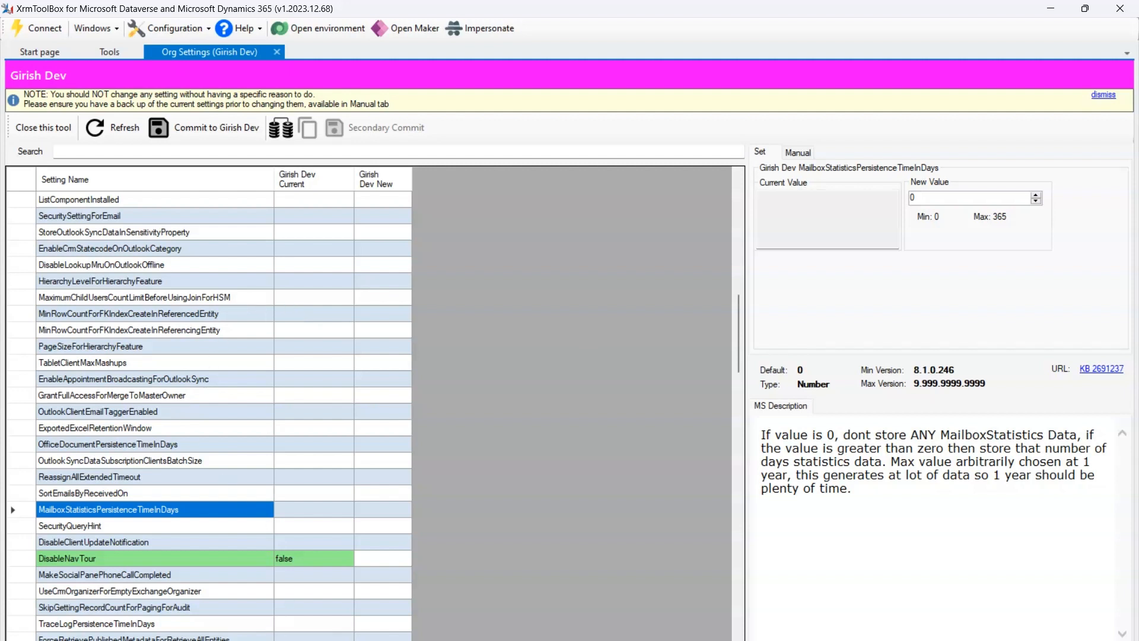
Connect the tool to the production environment as the secondary environment.
{"action": "left_click", "coordinate": [283, 134]}
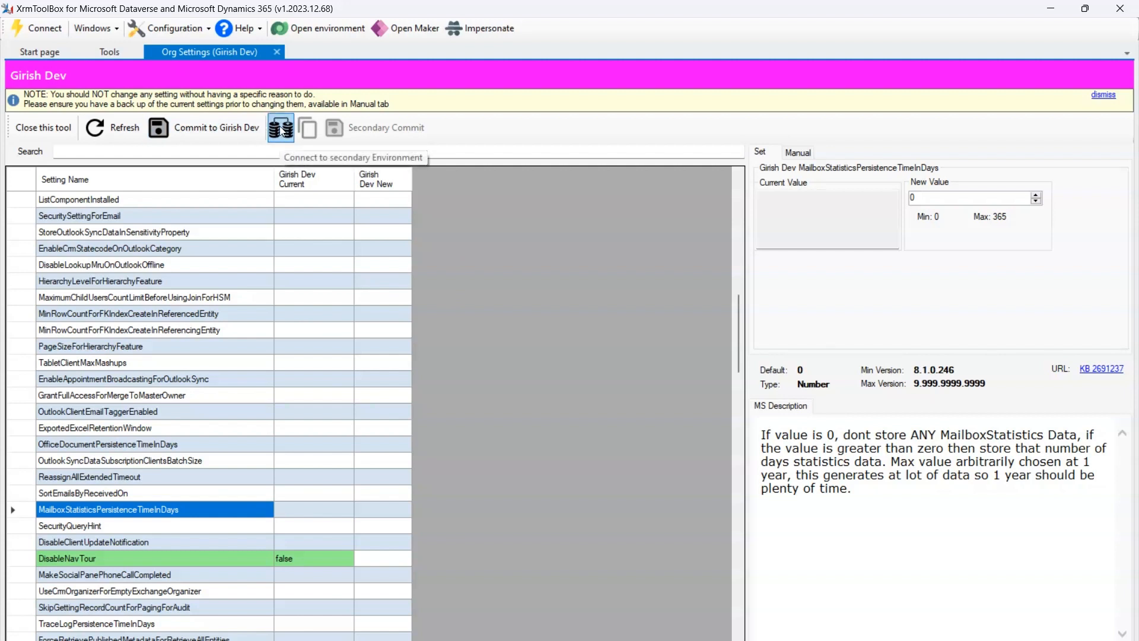
{"action": "left_click", "coordinate": [282, 131]}
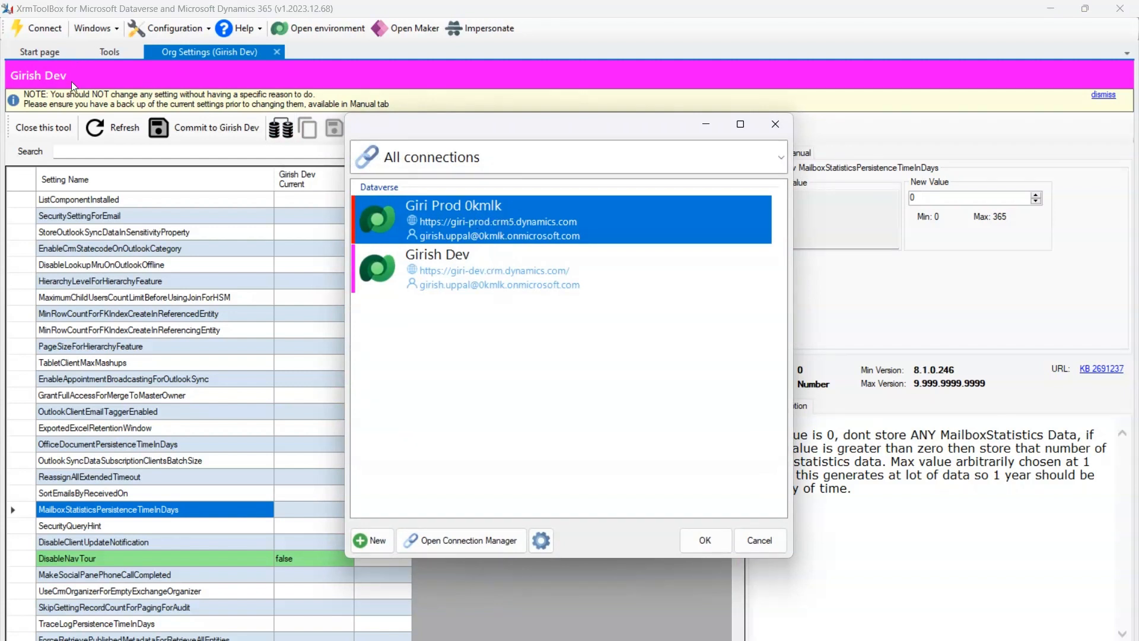
{"action": "left_click", "coordinate": [709, 540]}
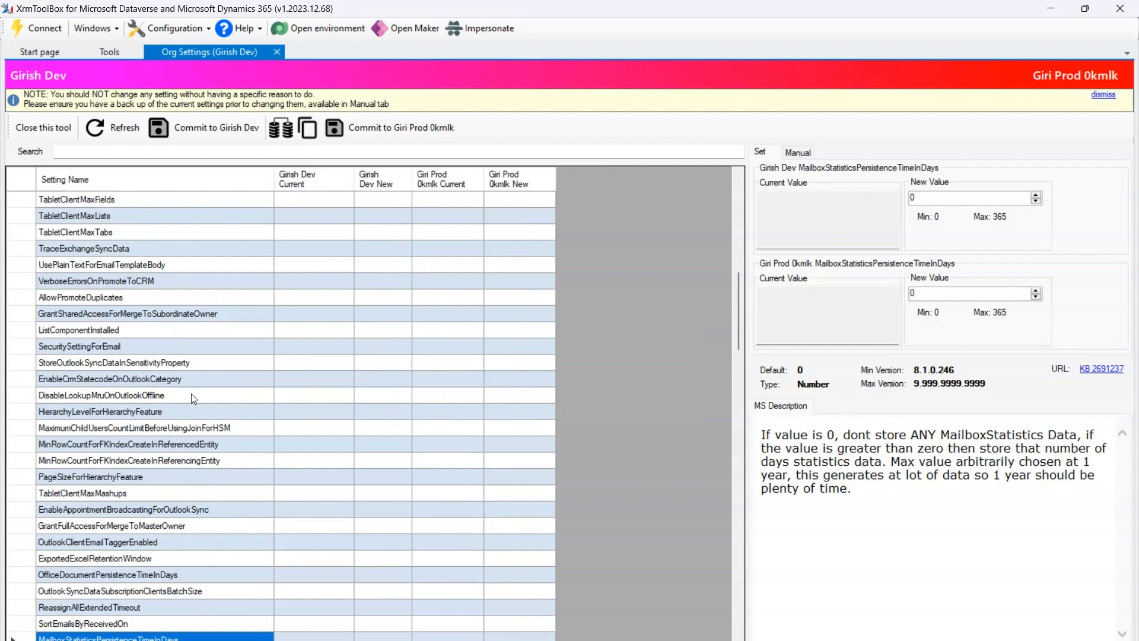
Sort the two-environment settings list by the development environment's current value in descending order.
{"action": "left_click", "coordinate": [318, 175]}
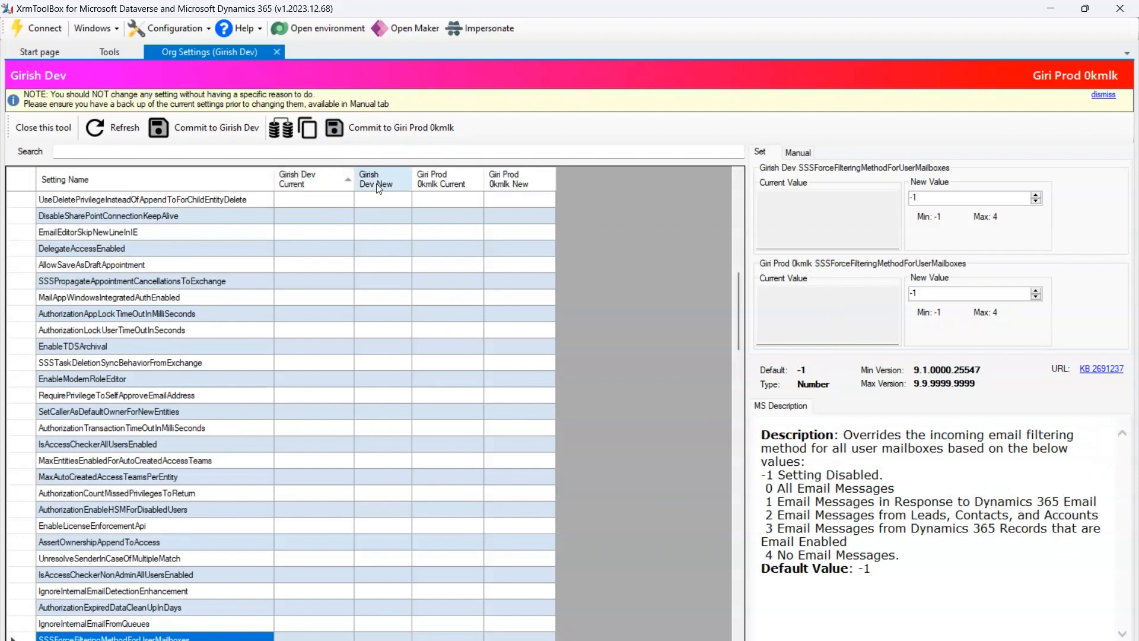
{"action": "left_click", "coordinate": [342, 181]}
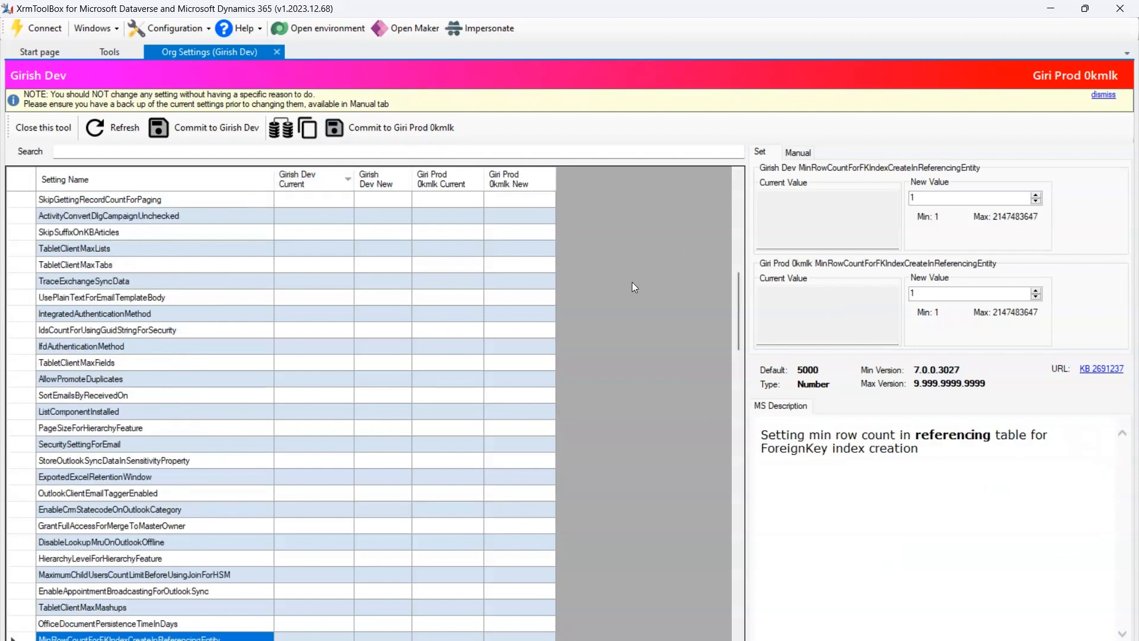
Set the new value of IsArchivalEnabled to False for both the development and production environments.
{"action": "left_click_drag", "start_coordinate": [738, 321], "coordinate": [763, 188]}
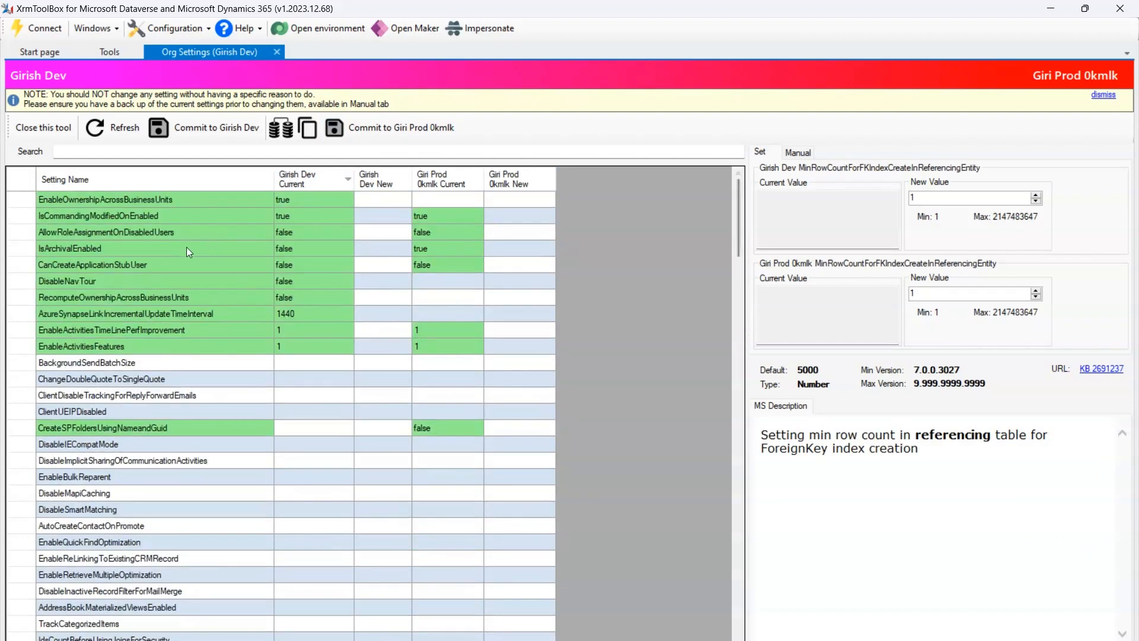
{"action": "left_click", "coordinate": [132, 252]}
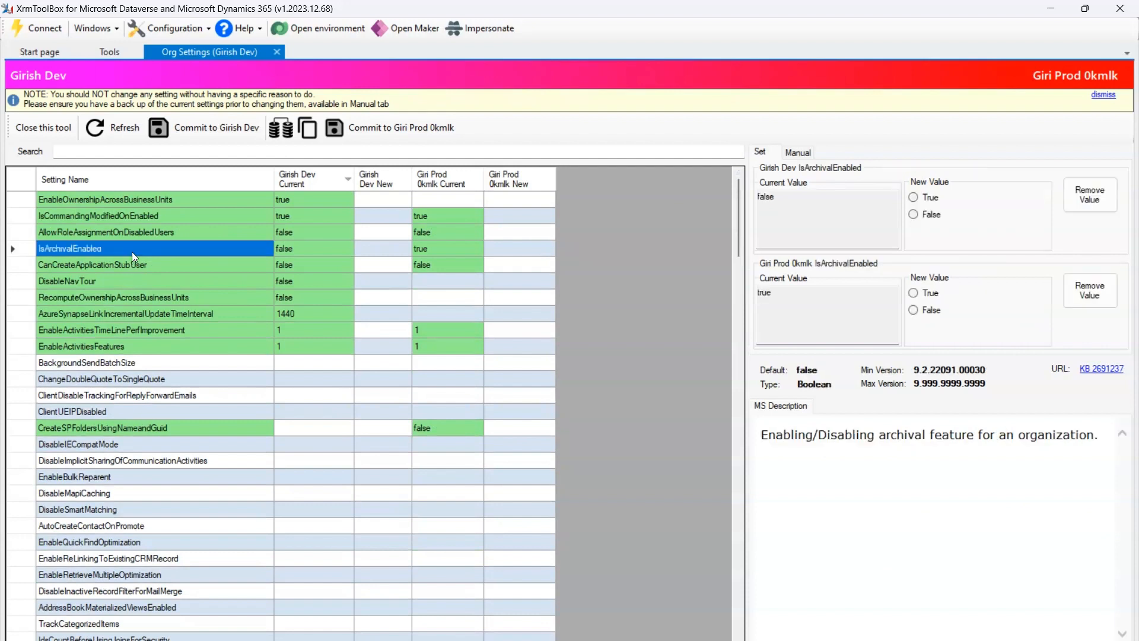
{"action": "left_click", "coordinate": [297, 248]}
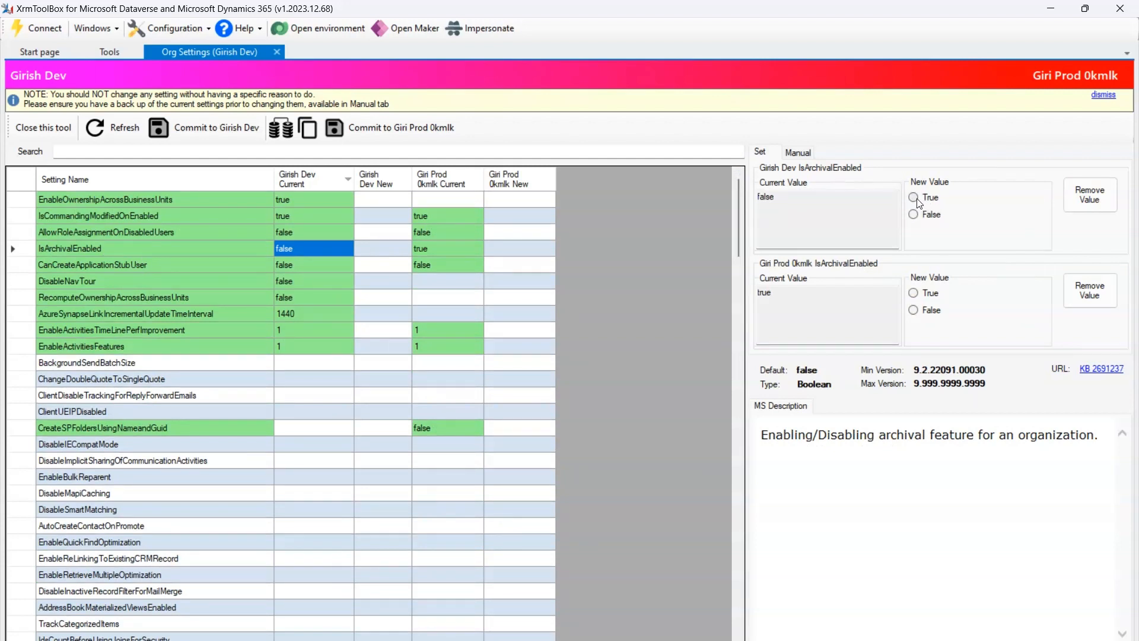
{"action": "left_click", "coordinate": [914, 215]}
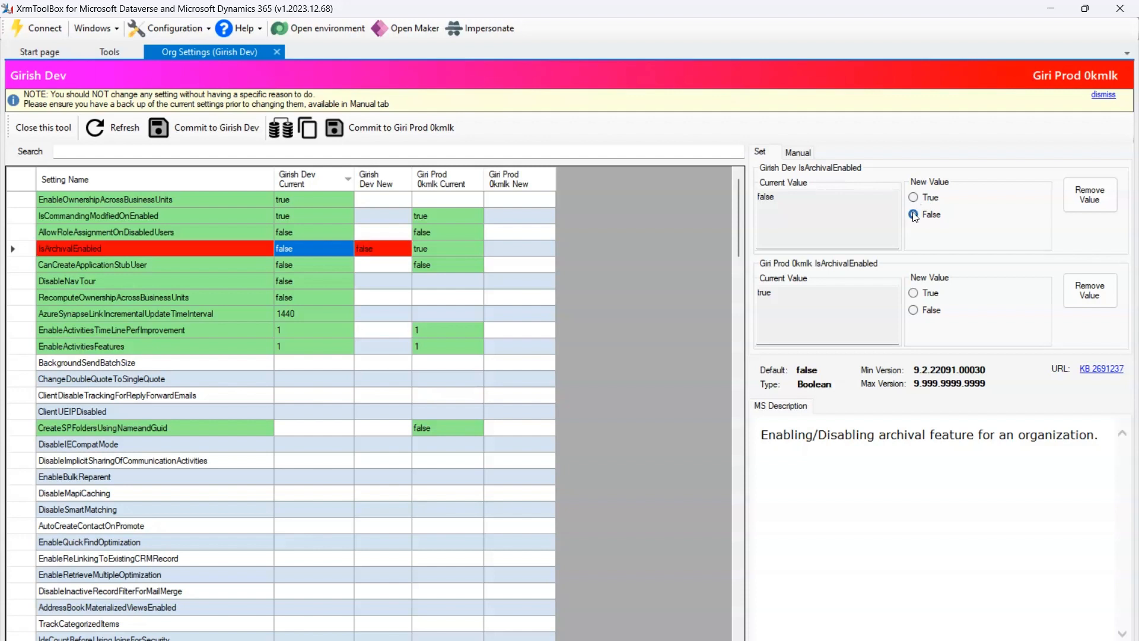
{"action": "left_click", "coordinate": [914, 310]}
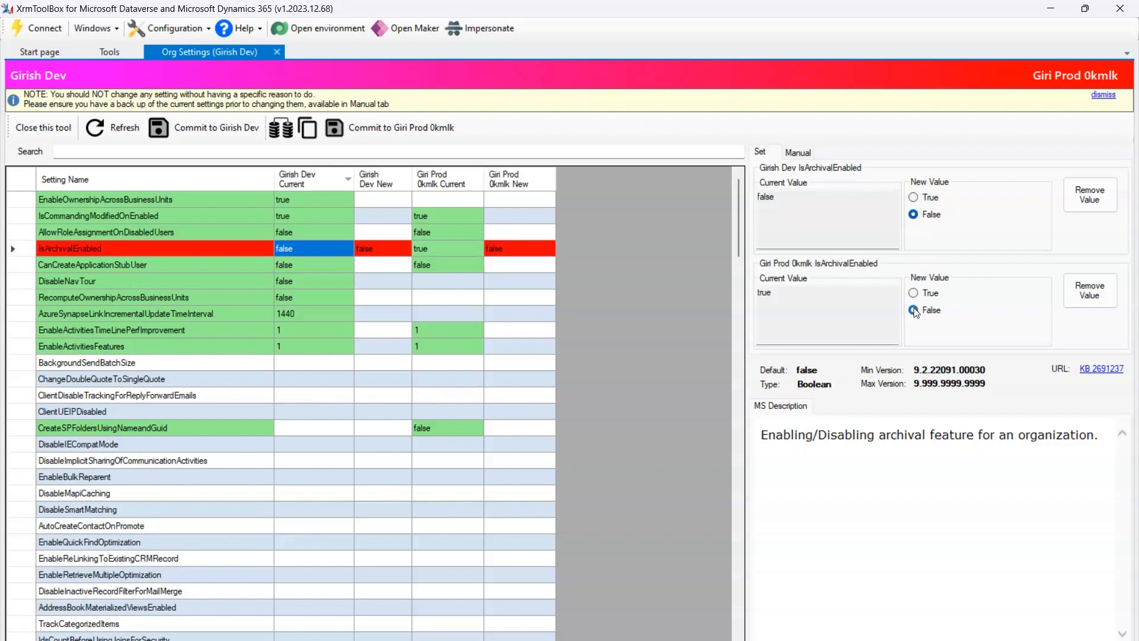
Start copying the org settings from the development environment to production, then decline the copy.
{"action": "left_click", "coordinate": [309, 128]}
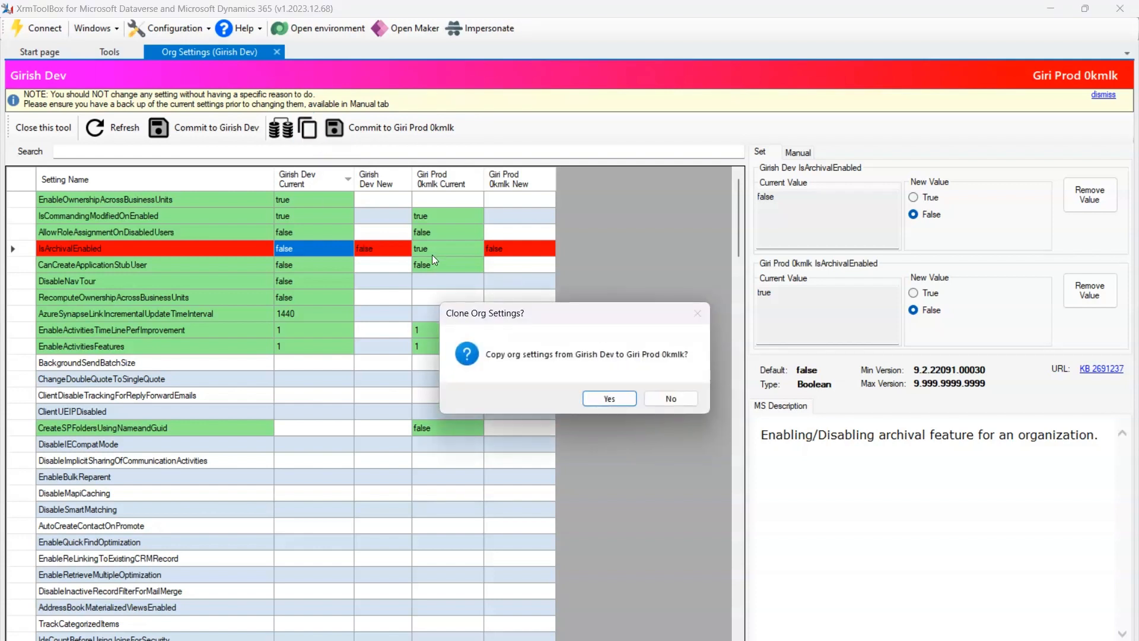
{"action": "left_click", "coordinate": [690, 397]}
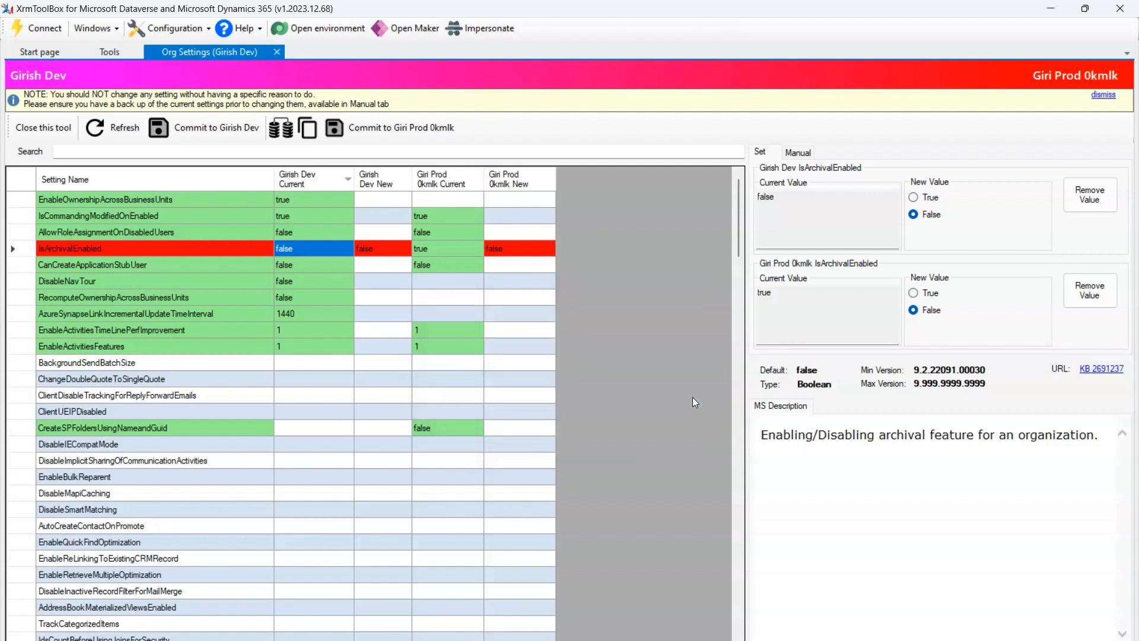